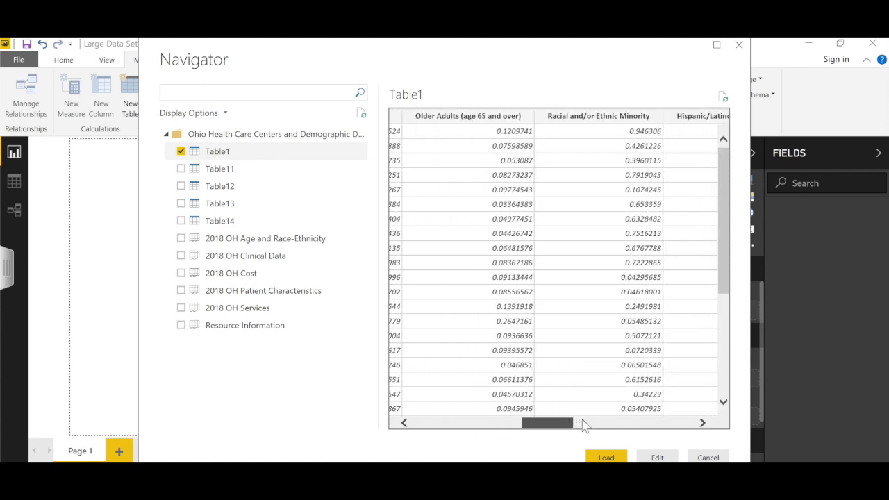
Step: Load Table1 into the report and set the data category of its City column to City
{"action": "left_click", "coordinate": [606, 457]}
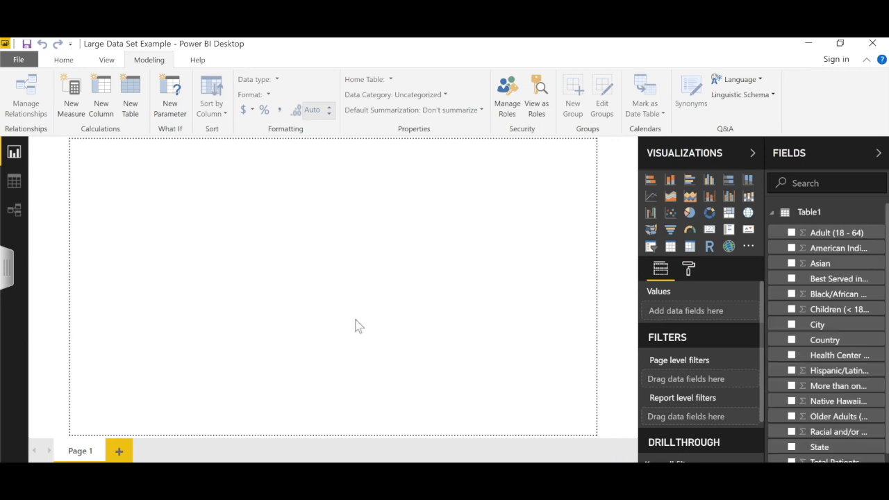
{"action": "left_click", "coordinate": [12, 181]}
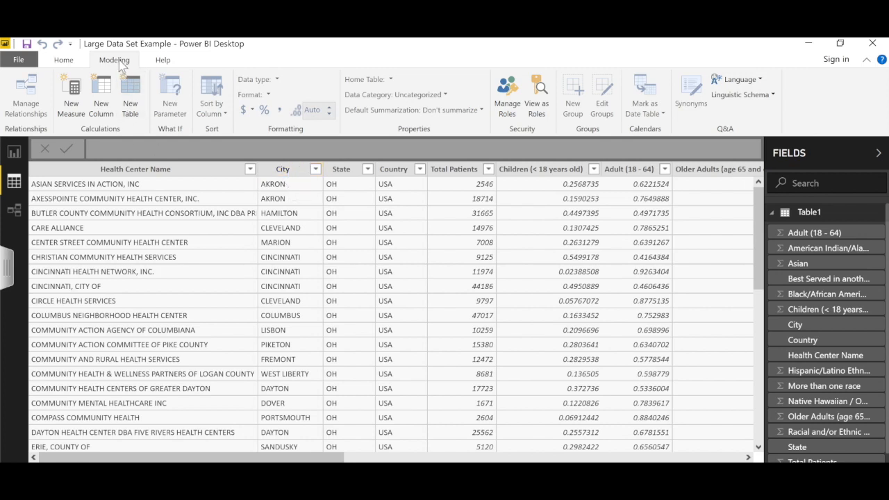
{"action": "left_click", "coordinate": [295, 173]}
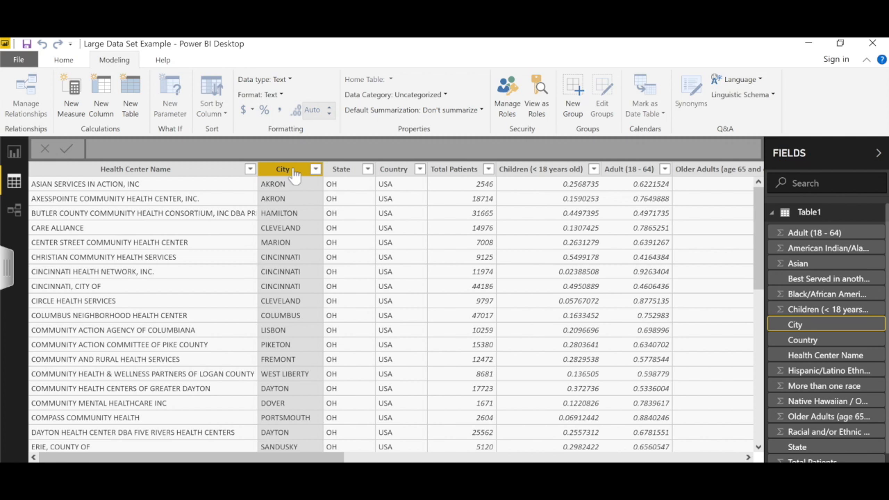
{"action": "left_click", "coordinate": [446, 95]}
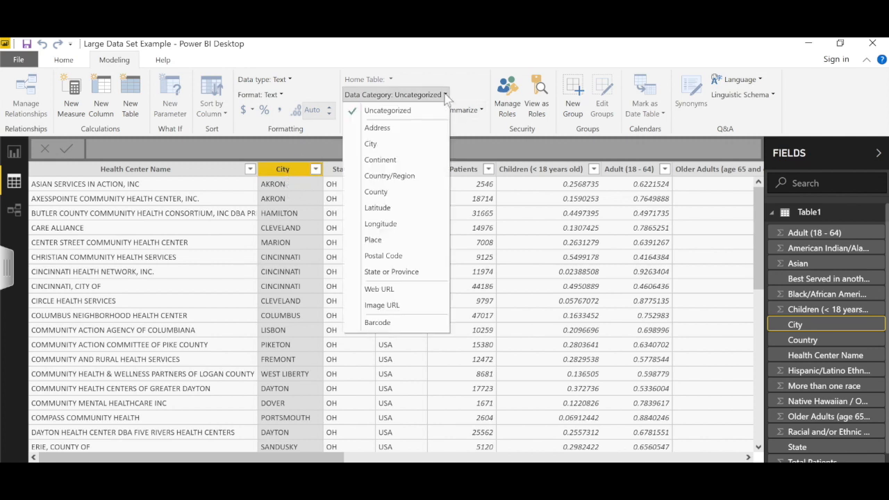
{"action": "left_click", "coordinate": [398, 146]}
Step: Set the data category of the State column to State or Province and of the Country column to Country/Region
{"action": "left_click", "coordinate": [353, 171]}
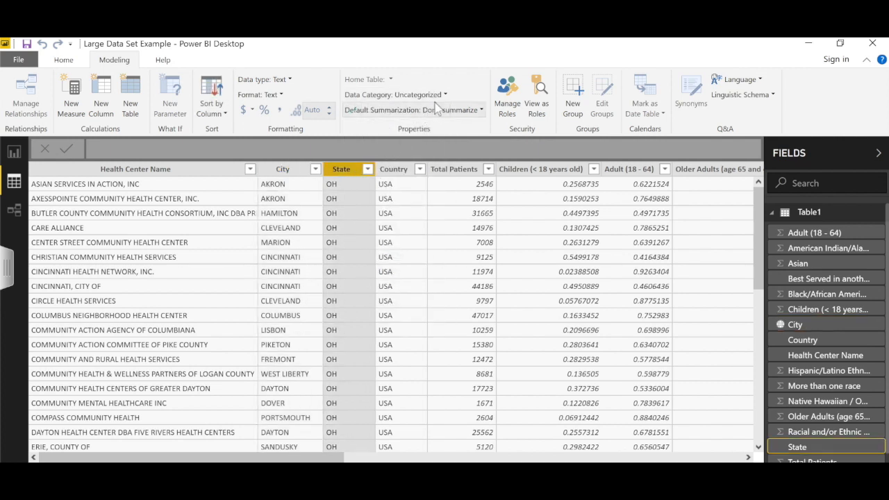
{"action": "left_click", "coordinate": [445, 95]}
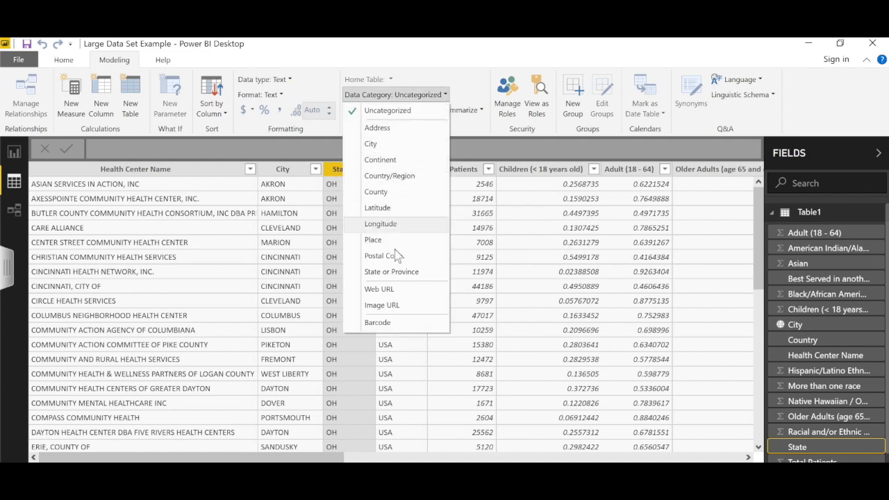
{"action": "left_click", "coordinate": [391, 271]}
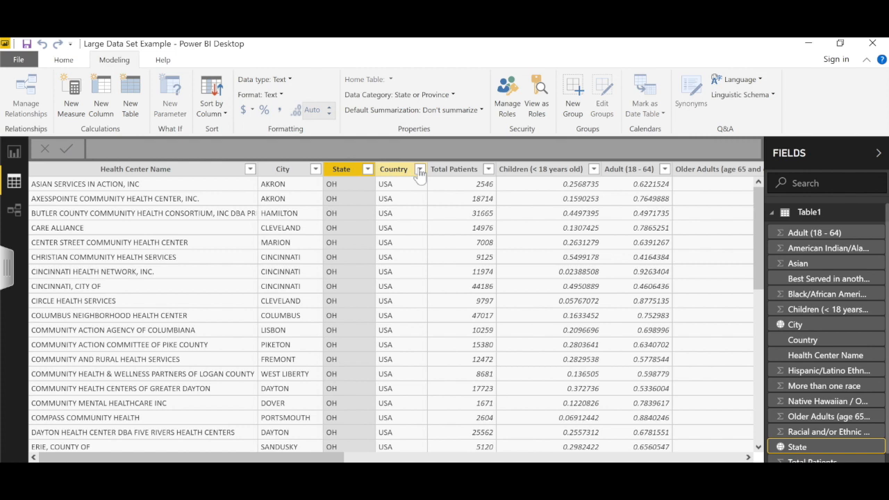
{"action": "left_click", "coordinate": [420, 170]}
{"action": "left_click", "coordinate": [394, 178]}
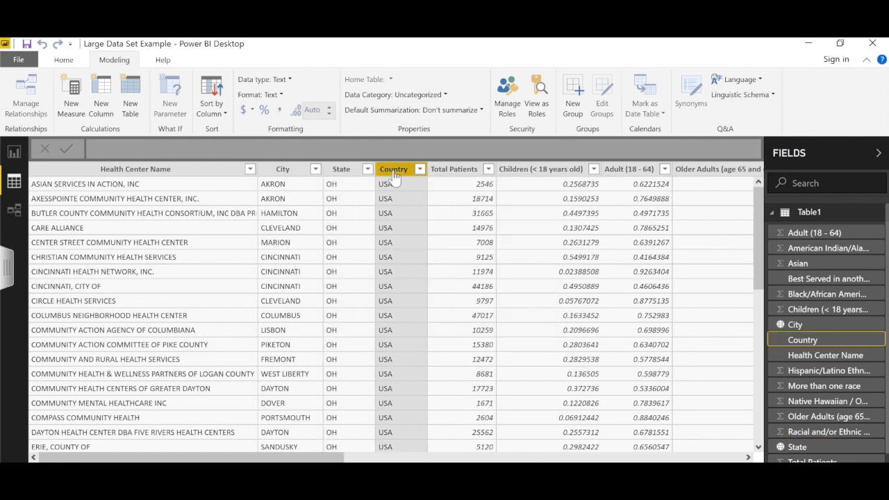
{"action": "left_click", "coordinate": [441, 96]}
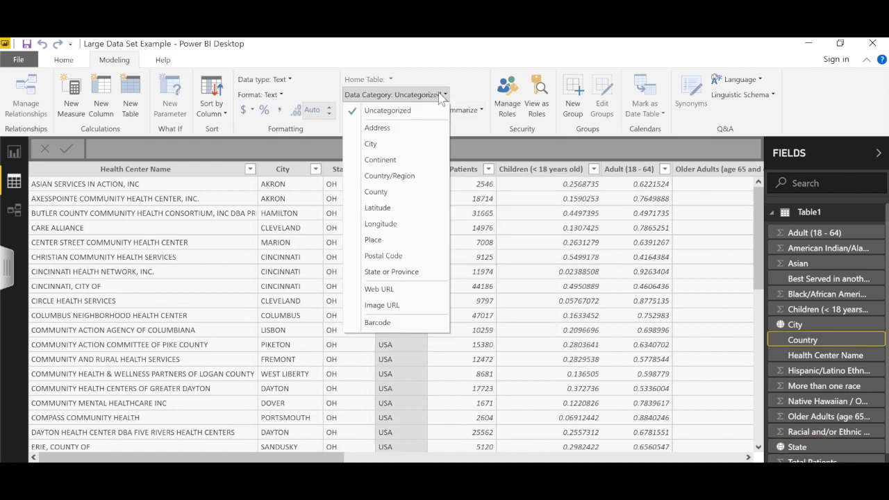
{"action": "left_click", "coordinate": [408, 179]}
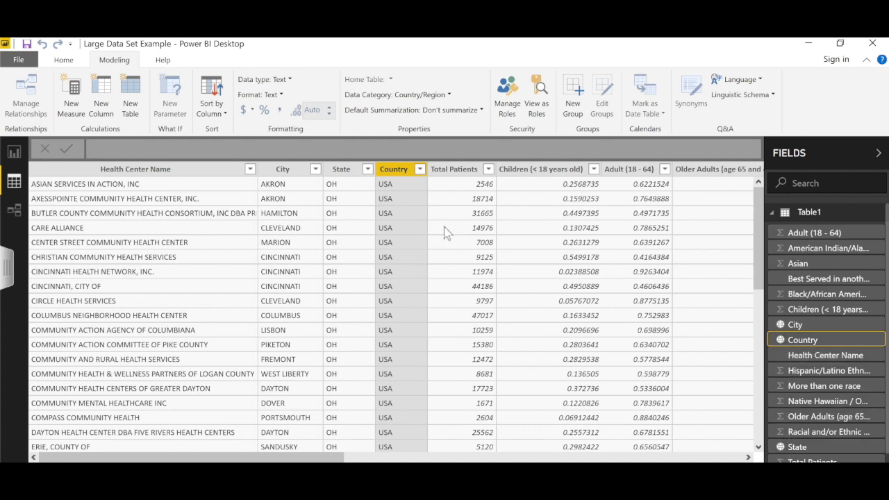
Step: Add a map visual to the report page, enlarge it across most of the page width, and assign City as its Location
{"action": "left_click", "coordinate": [14, 158]}
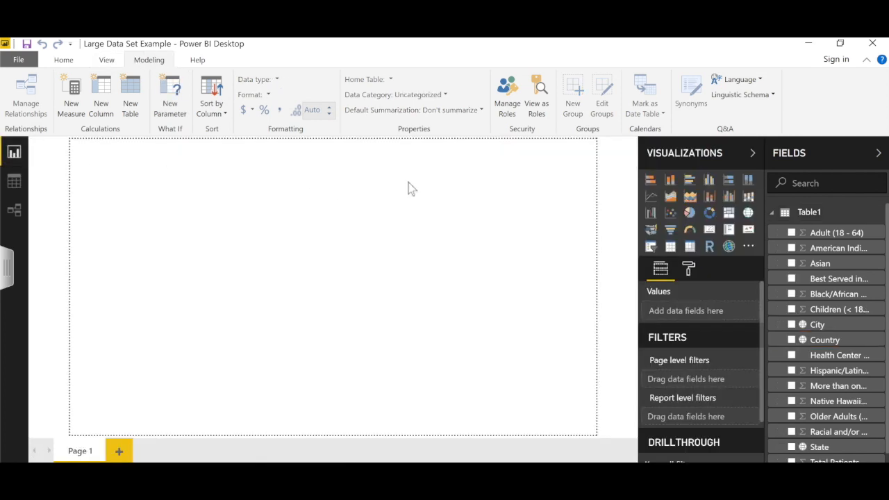
{"action": "left_click", "coordinate": [749, 214]}
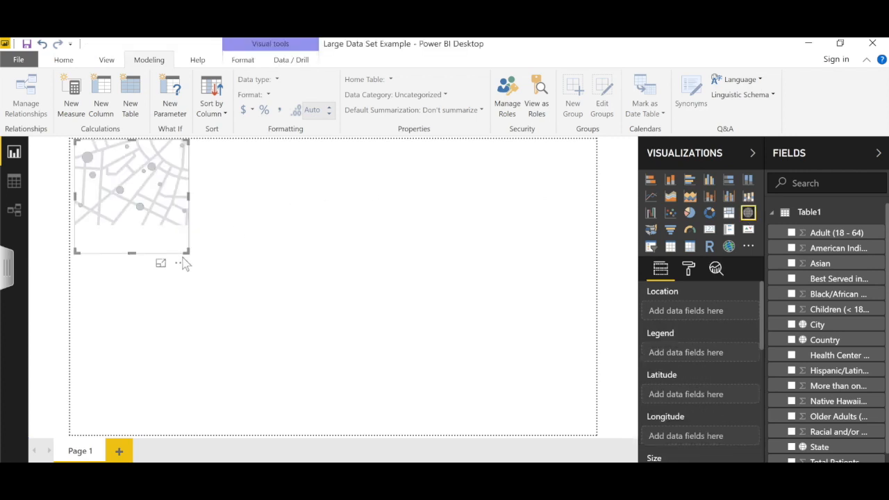
{"action": "left_click_drag", "start_coordinate": [220, 268], "coordinate": [569, 340]}
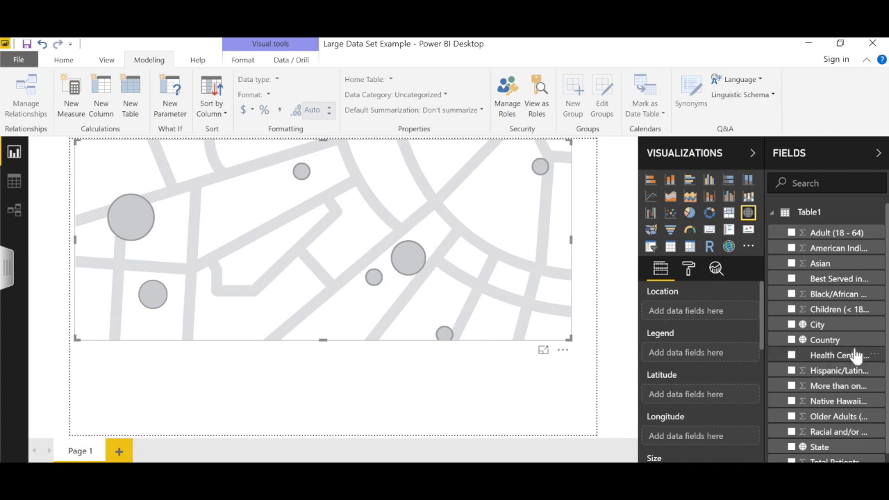
{"action": "left_click_drag", "start_coordinate": [840, 325], "coordinate": [718, 317]}
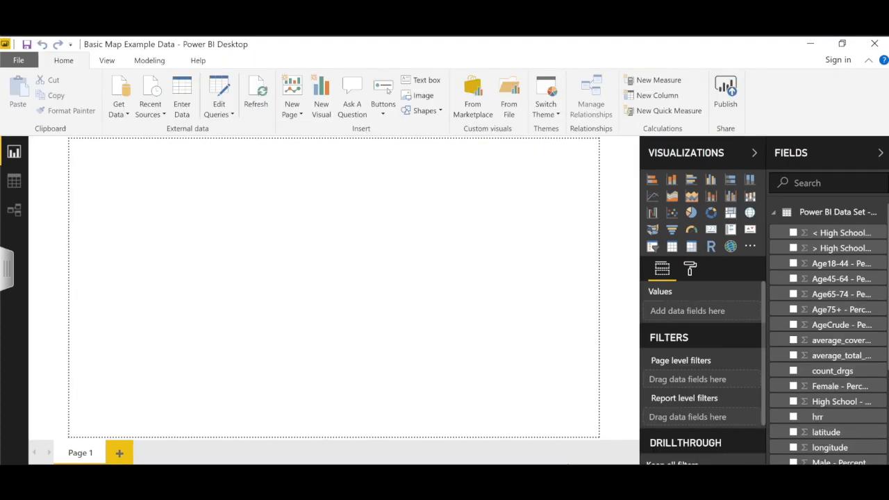
Step: In the Basic Map Example Data report, set the data category of the latitude column to Latitude
{"action": "left_click", "coordinate": [14, 181]}
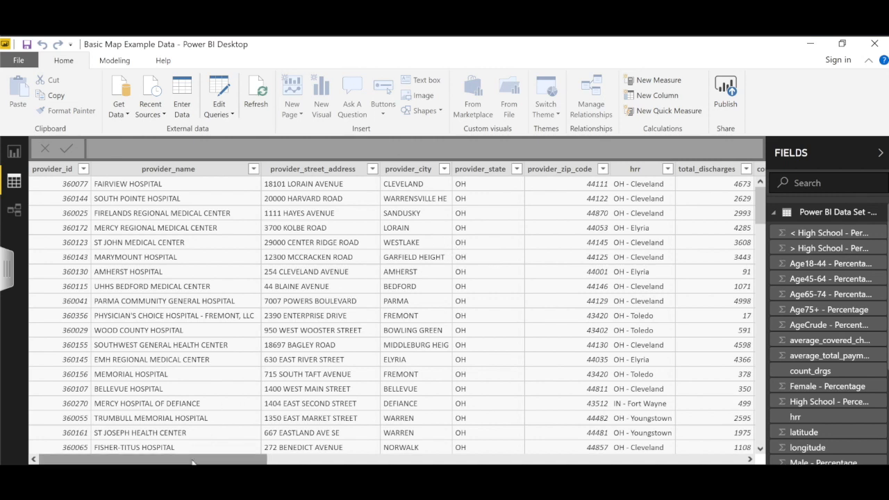
{"action": "left_click_drag", "start_coordinate": [194, 461], "coordinate": [405, 460]}
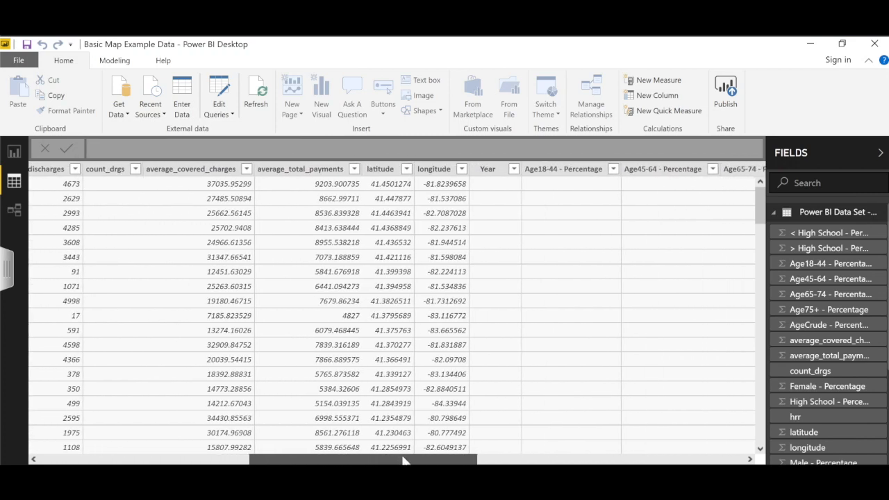
{"action": "left_click", "coordinate": [381, 173]}
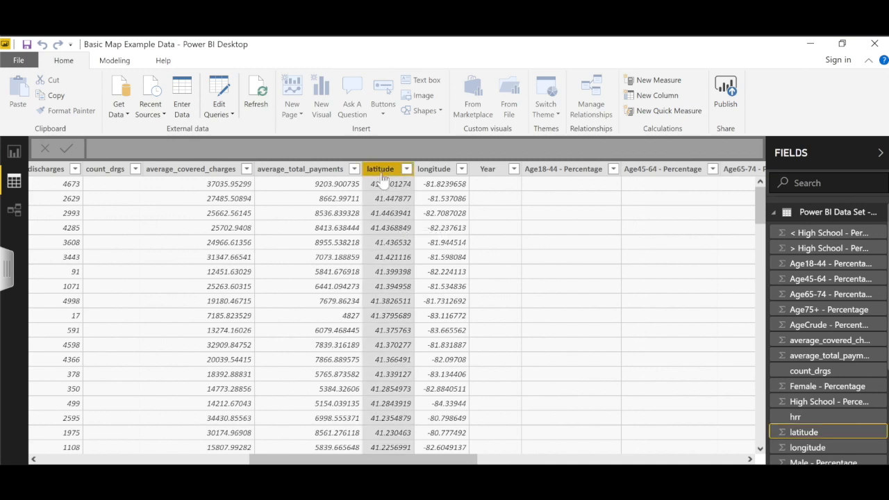
{"action": "left_click", "coordinate": [116, 61]}
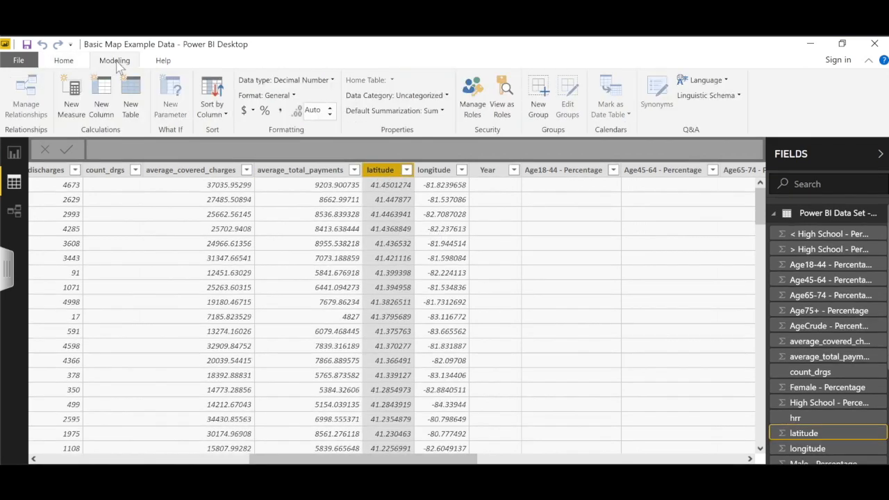
{"action": "left_click", "coordinate": [448, 98]}
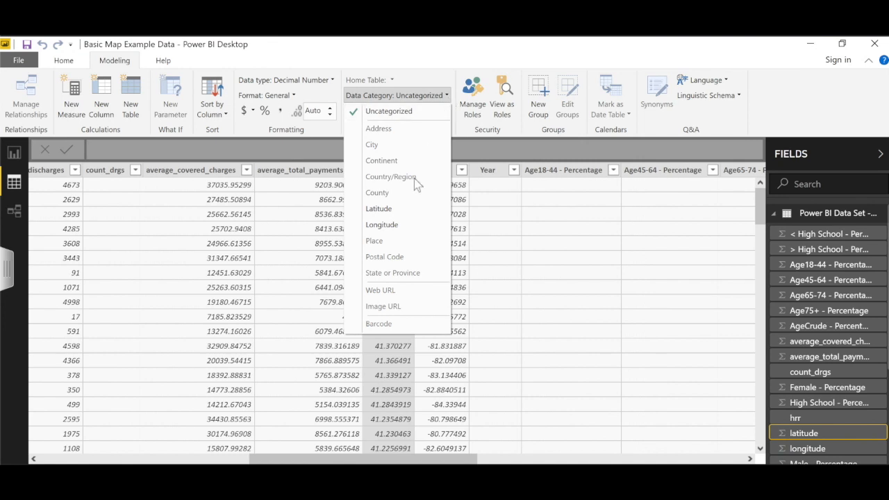
{"action": "left_click", "coordinate": [406, 209]}
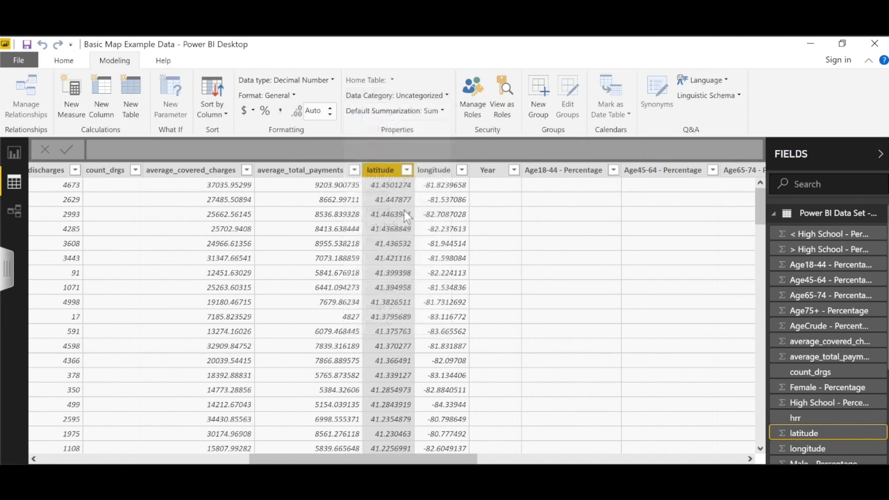
Step: Set the data category of the longitude column to Longitude
{"action": "left_click", "coordinate": [451, 172]}
{"action": "left_click", "coordinate": [445, 95]}
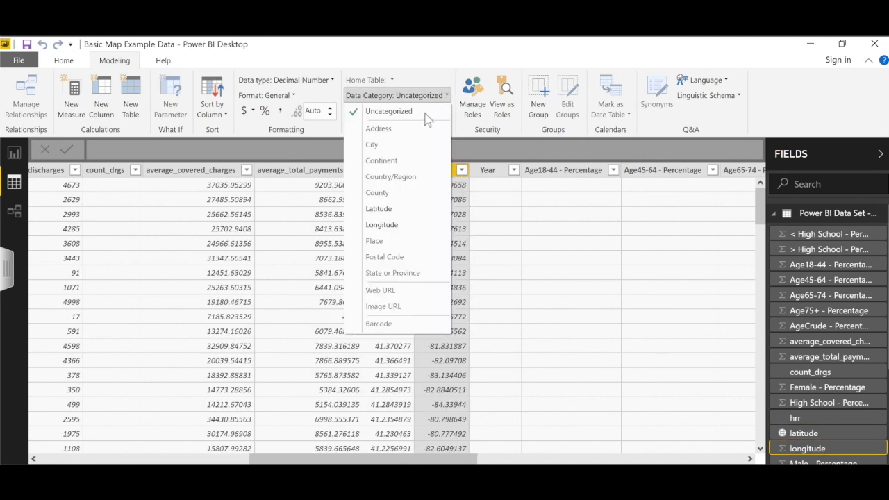
{"action": "left_click", "coordinate": [401, 224]}
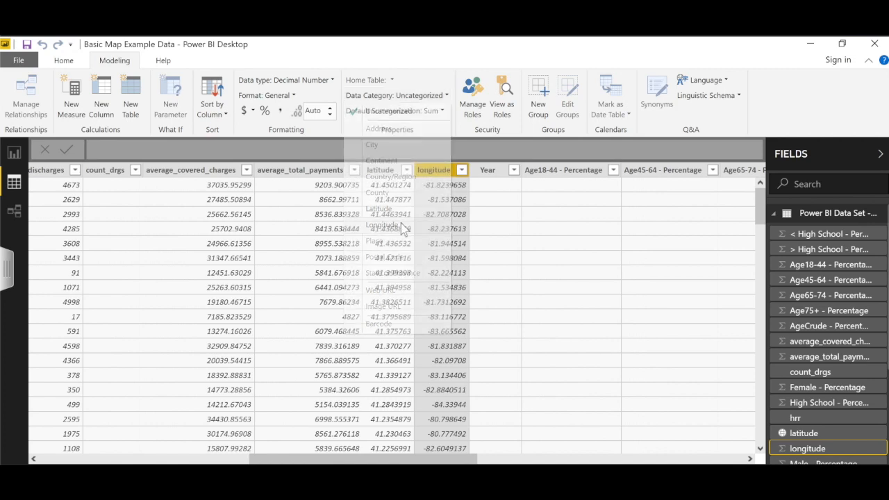
Step: Add a map visual to the empty report page and enlarge it to over half the page width
{"action": "left_click", "coordinate": [14, 154]}
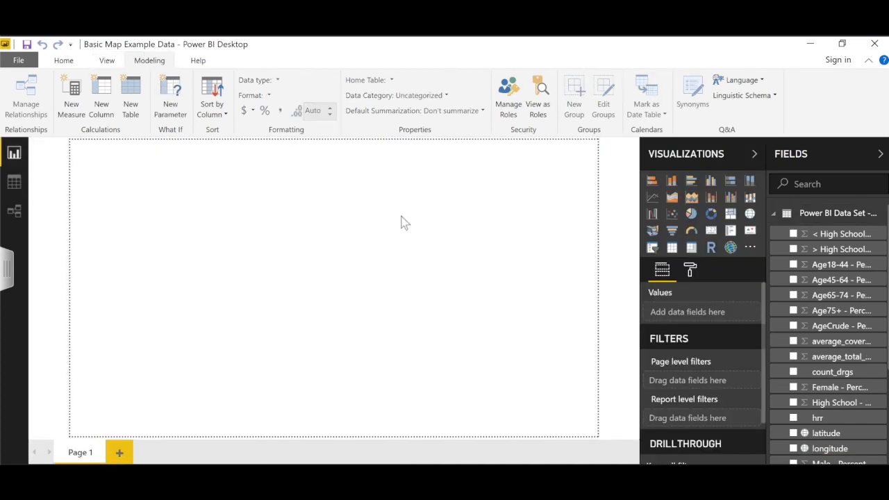
{"action": "left_click", "coordinate": [751, 215]}
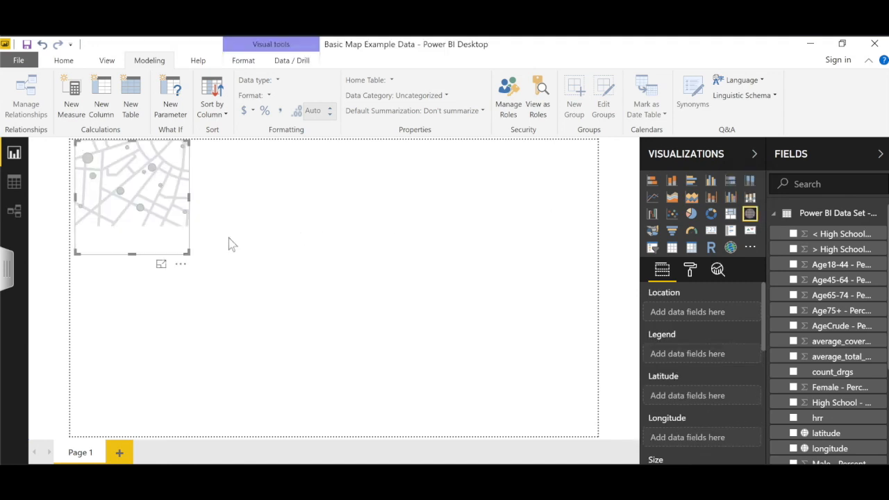
{"action": "left_click_drag", "start_coordinate": [186, 250], "coordinate": [407, 300]}
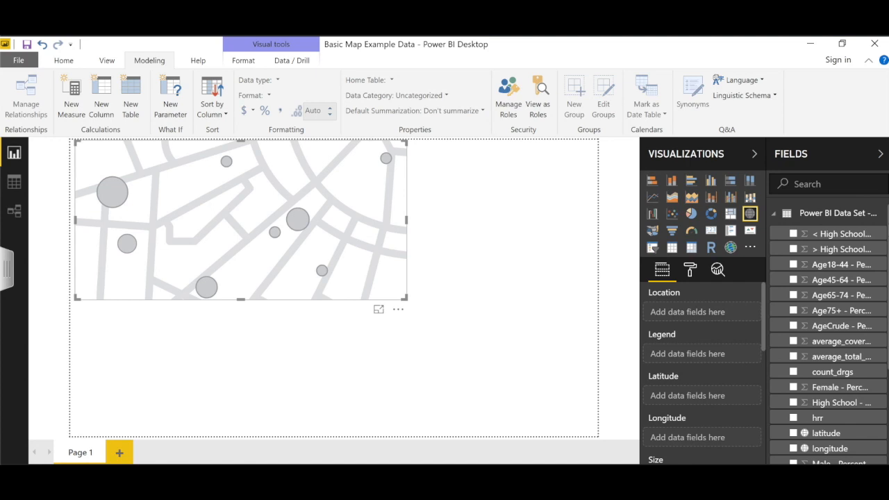
Step: Assign the latitude and longitude fields to the map's Latitude and Longitude, and enlarge the map slightly
{"action": "scroll", "coordinate": [827, 334], "scroll_direction": "down", "scroll_amount": 3}
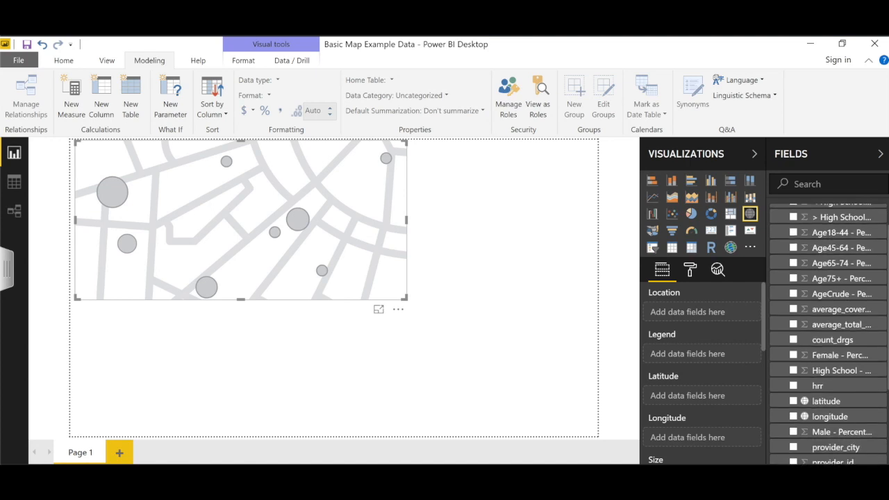
{"action": "scroll", "coordinate": [828, 333], "scroll_direction": "down", "scroll_amount": 3}
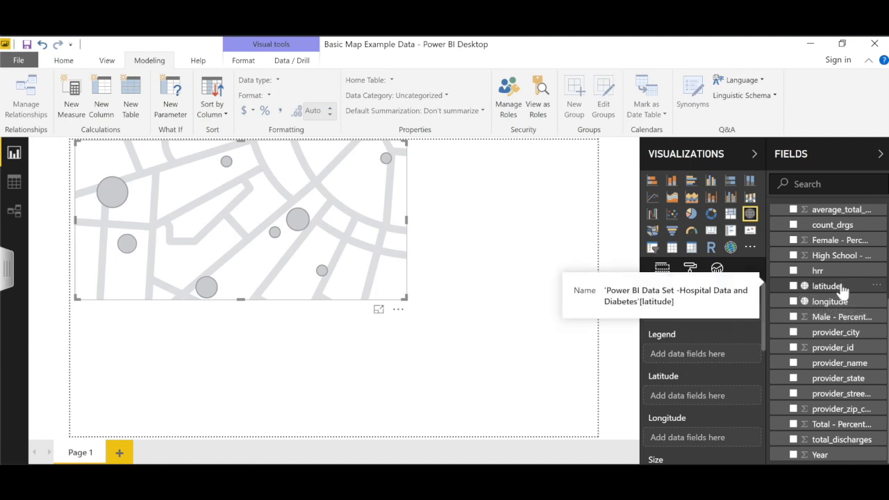
{"action": "left_click_drag", "start_coordinate": [842, 291], "coordinate": [697, 408]}
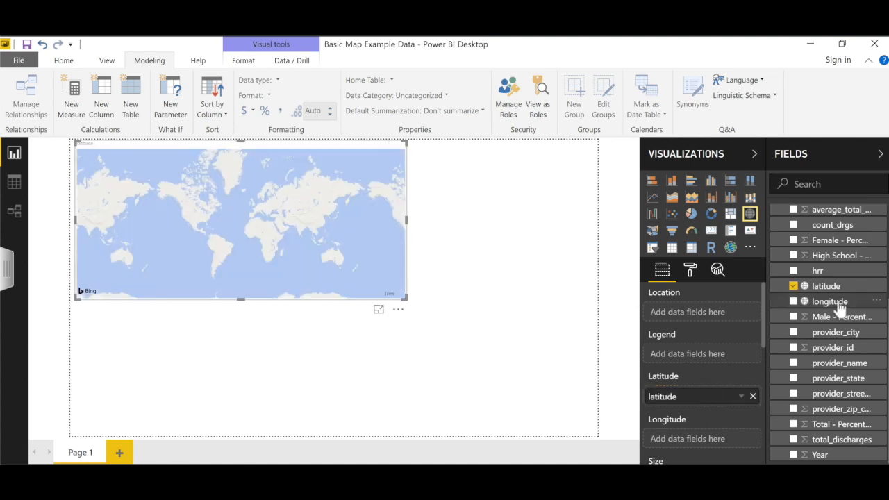
{"action": "left_click_drag", "start_coordinate": [775, 339], "coordinate": [707, 446]}
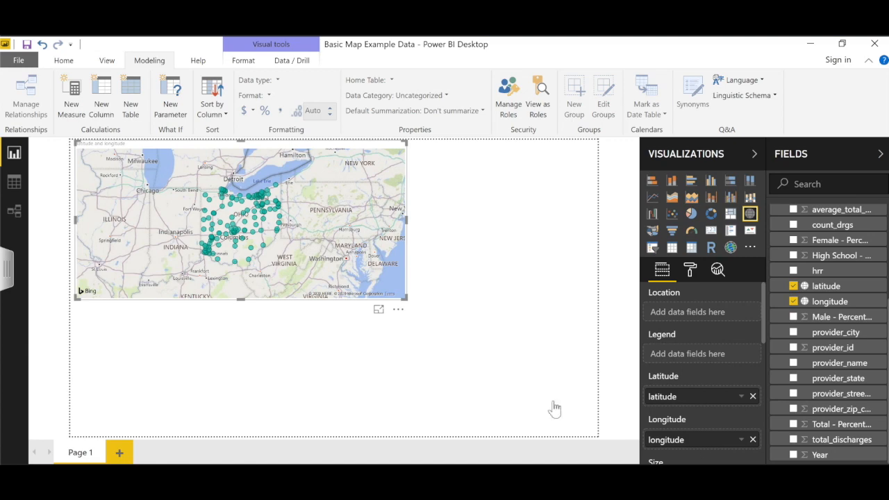
{"action": "left_click_drag", "start_coordinate": [422, 318], "coordinate": [446, 337]}
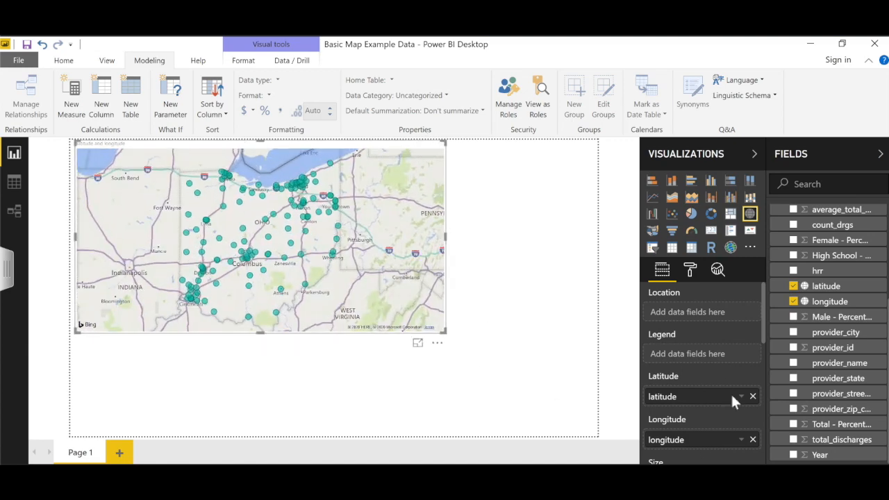
Step: Check the summarization options of the map's latitude and longitude fields
{"action": "left_click_drag", "start_coordinate": [762, 334], "coordinate": [765, 352]}
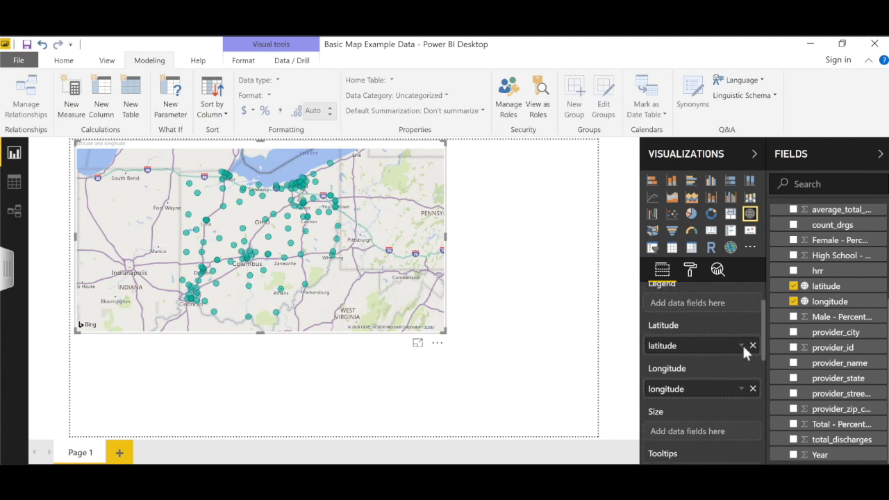
{"action": "left_click", "coordinate": [740, 347]}
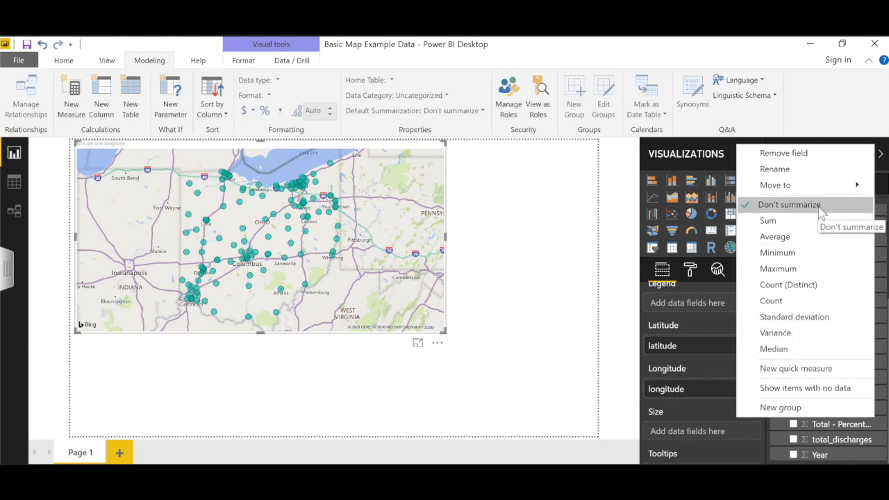
{"action": "left_click", "coordinate": [703, 391]}
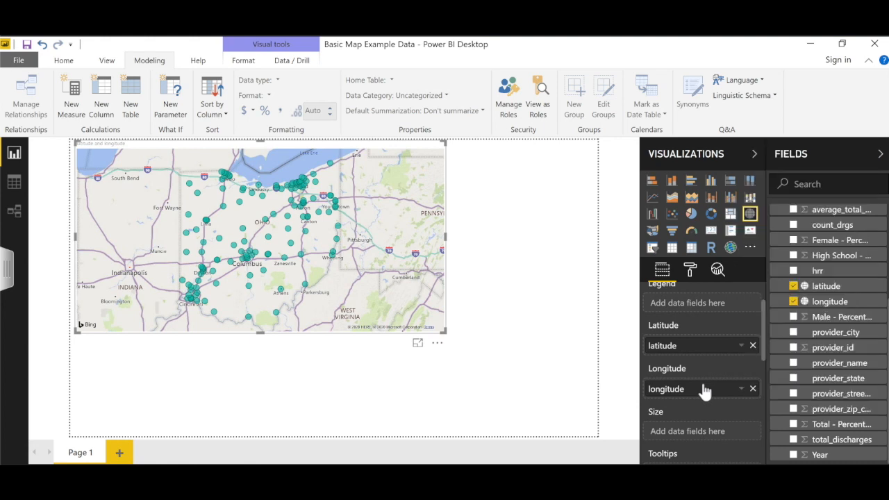
{"action": "left_click", "coordinate": [741, 389]}
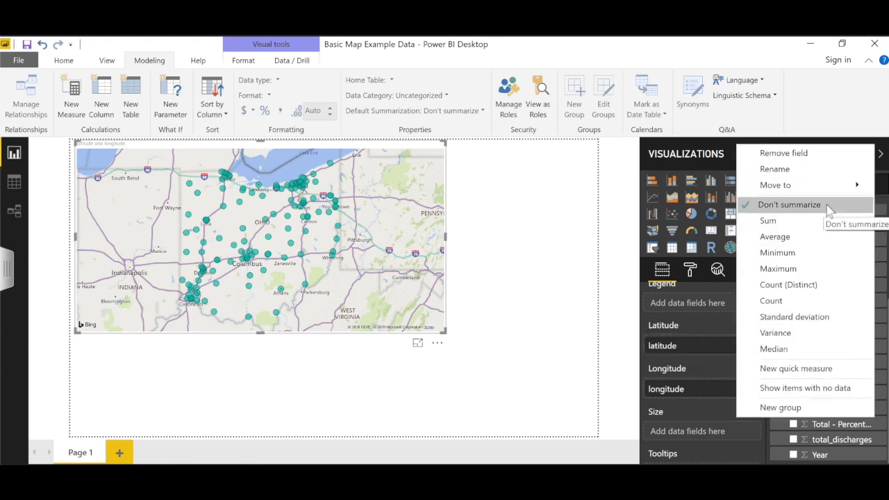
{"action": "left_click", "coordinate": [701, 381]}
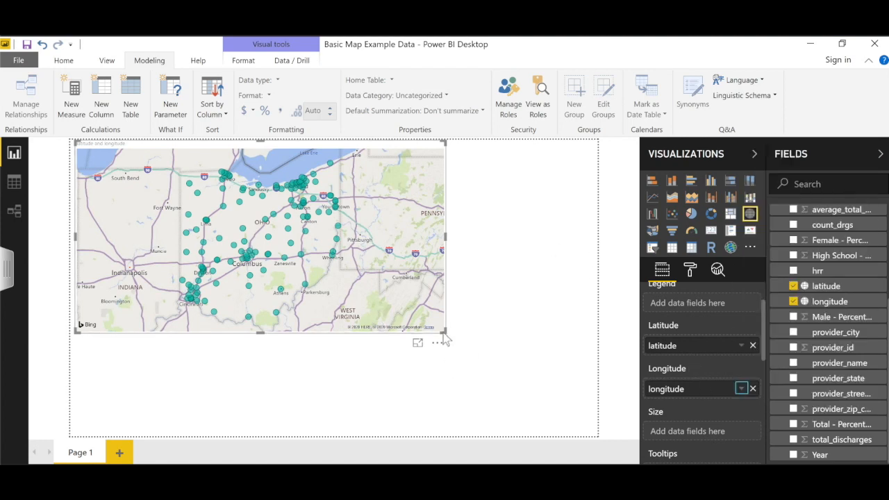
Step: Enlarge the map to fill most of the report page and inspect the coordinates of individual points
{"action": "left_click_drag", "start_coordinate": [460, 344], "coordinate": [536, 393]}
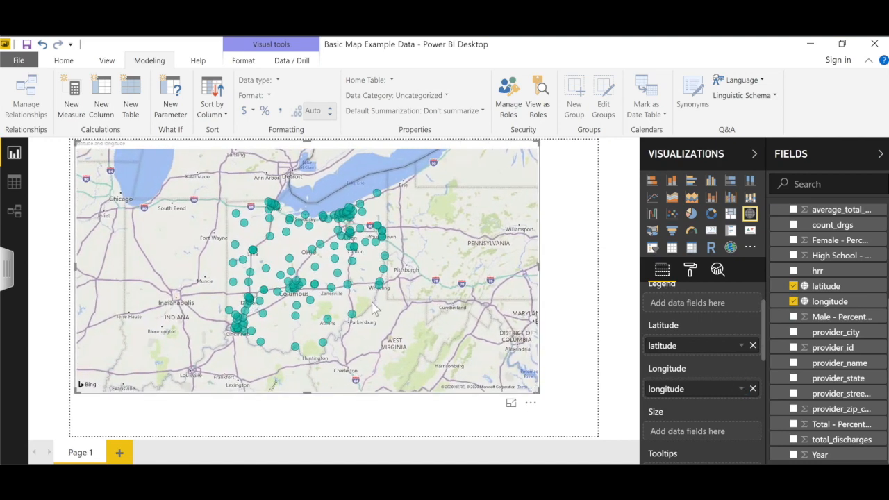
{"action": "mouse_move", "coordinate": [349, 289]}
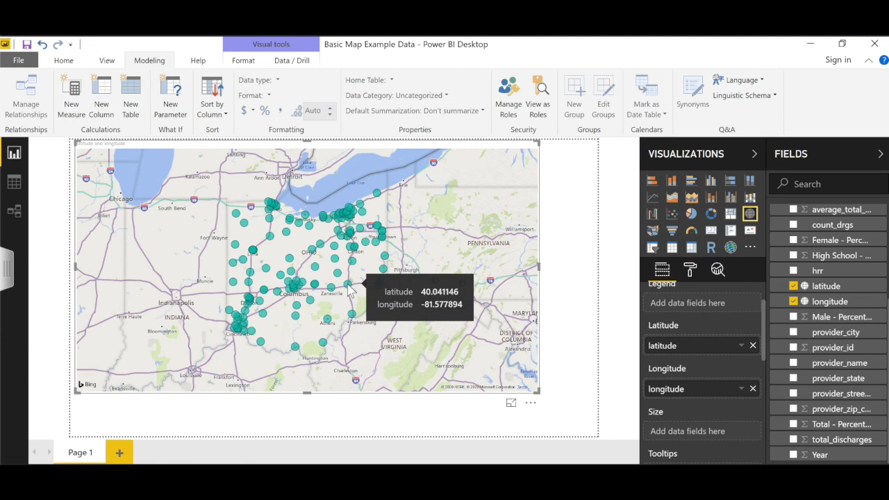
{"action": "mouse_move", "coordinate": [311, 251]}
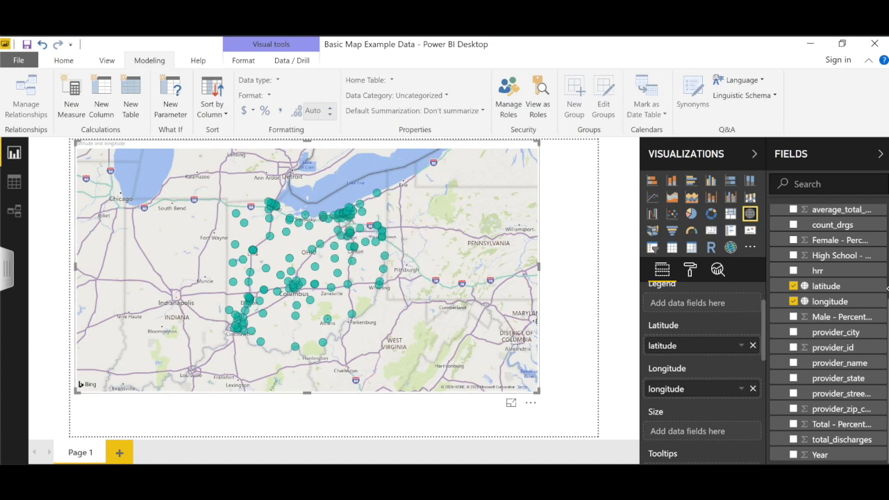
Step: Assign the total_discharges field to the map's Size and inspect the resized bubbles
{"action": "scroll", "coordinate": [827, 333], "scroll_direction": "up", "scroll_amount": 5}
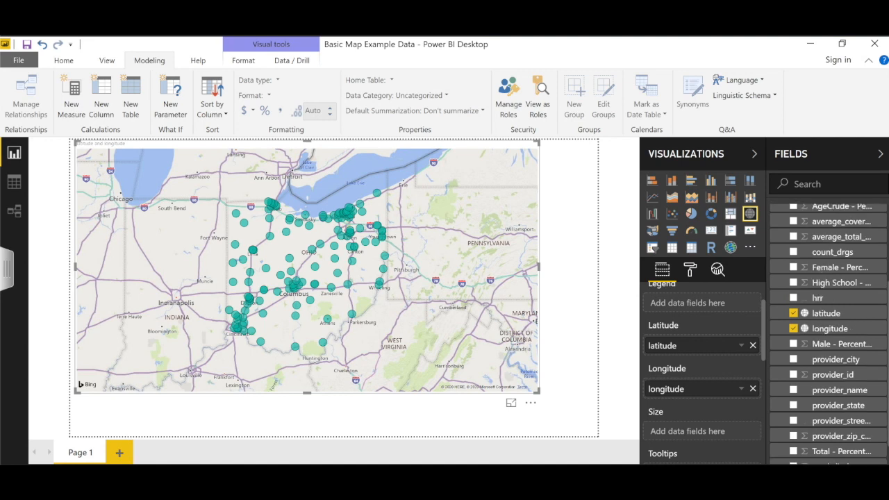
{"action": "scroll", "coordinate": [828, 333], "scroll_direction": "up", "scroll_amount": 2}
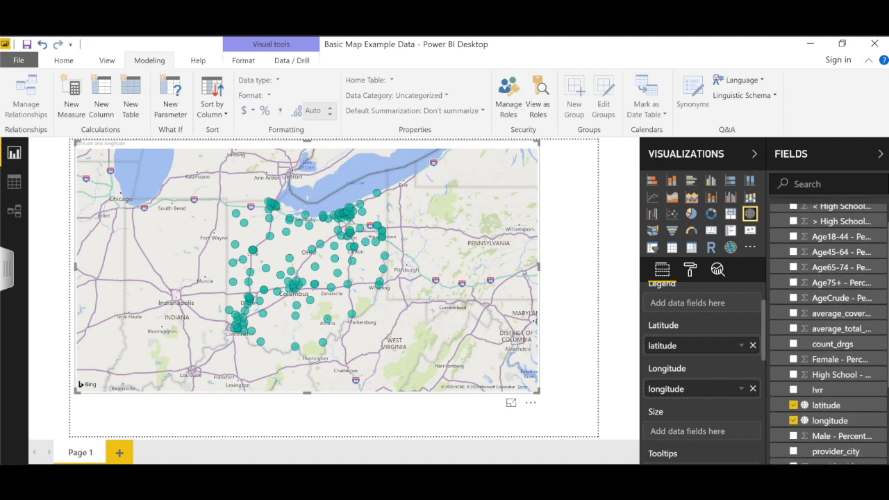
{"action": "scroll", "coordinate": [828, 333], "scroll_direction": "down", "scroll_amount": 1}
{"action": "scroll", "coordinate": [828, 334], "scroll_direction": "down", "scroll_amount": 6}
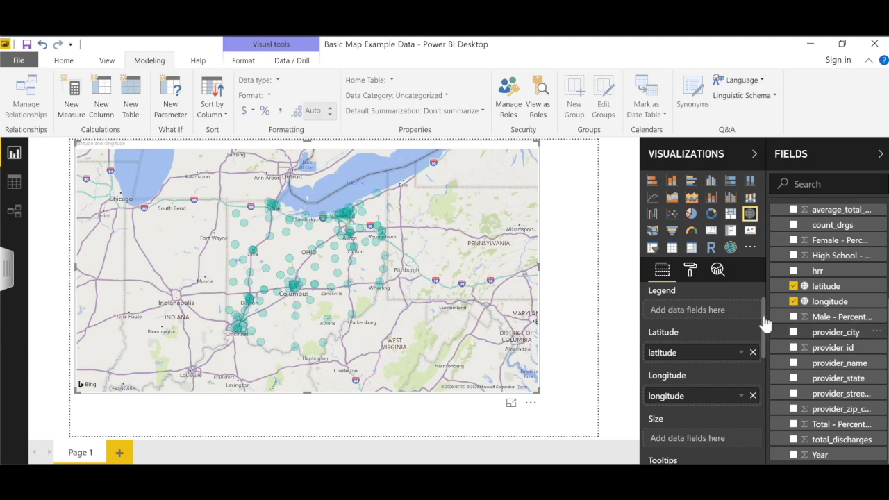
{"action": "left_click_drag", "start_coordinate": [761, 312], "coordinate": [762, 340]}
{"action": "scroll", "coordinate": [761, 341], "scroll_direction": "down", "scroll_amount": 1}
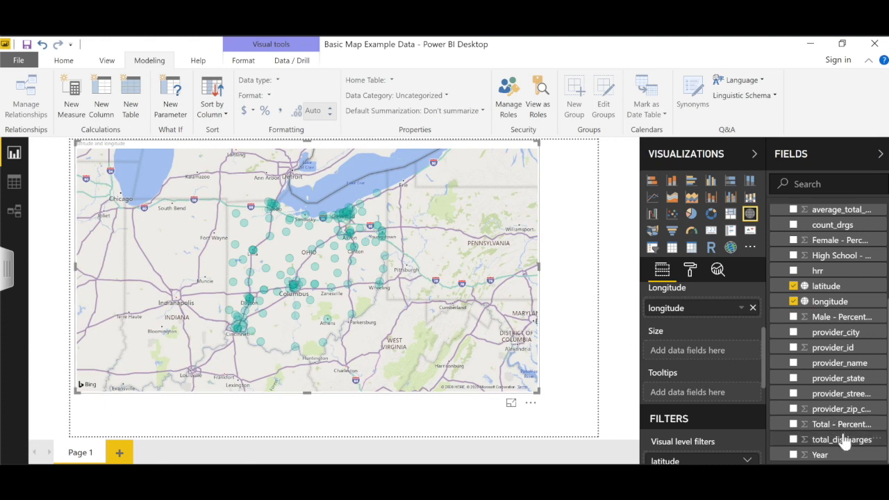
{"action": "left_click_drag", "start_coordinate": [845, 443], "coordinate": [716, 352]}
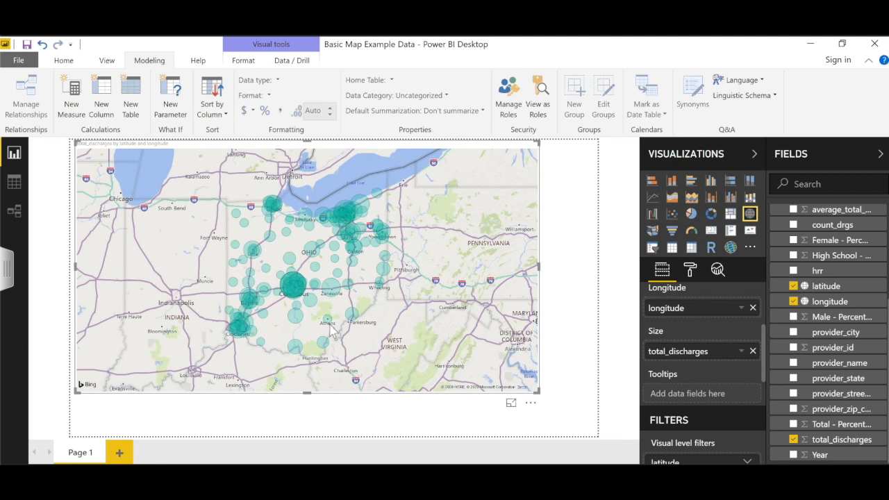
{"action": "mouse_move", "coordinate": [331, 321]}
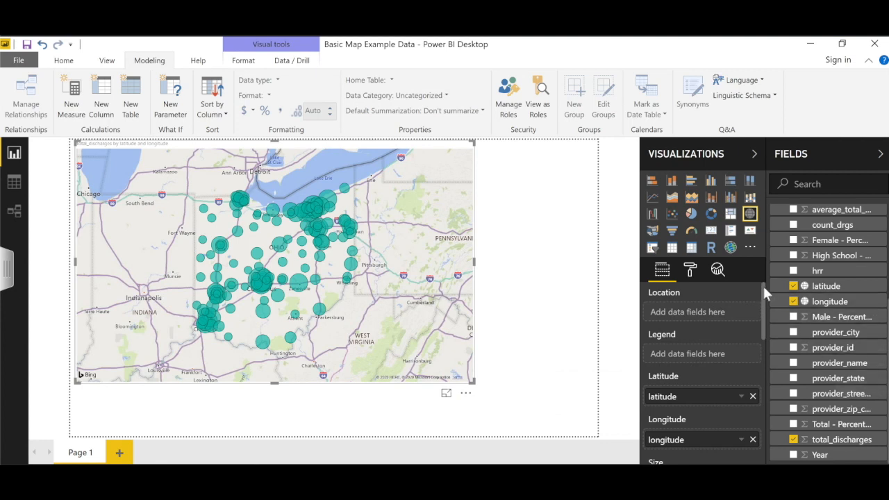
Step: Assign the provider_name field to the map's Legend to color the bubbles by provider
{"action": "scroll", "coordinate": [762, 285], "scroll_direction": "down", "scroll_amount": 2}
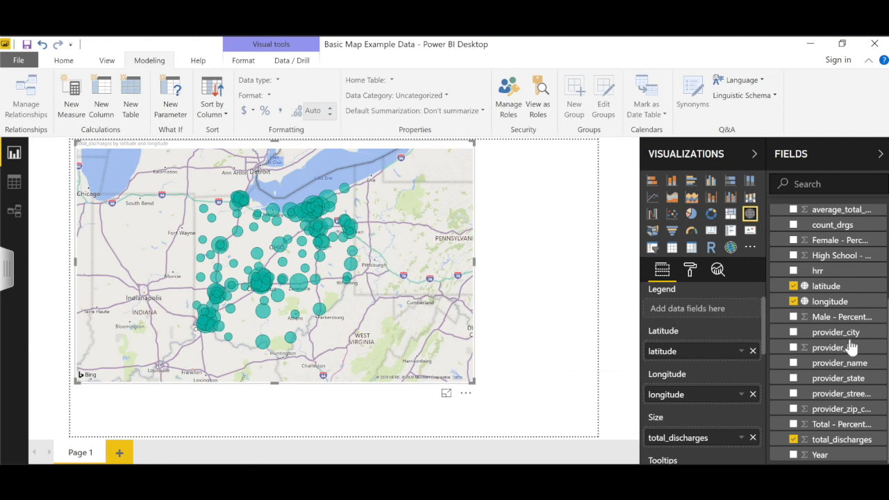
{"action": "left_click_drag", "start_coordinate": [865, 372], "coordinate": [725, 313]}
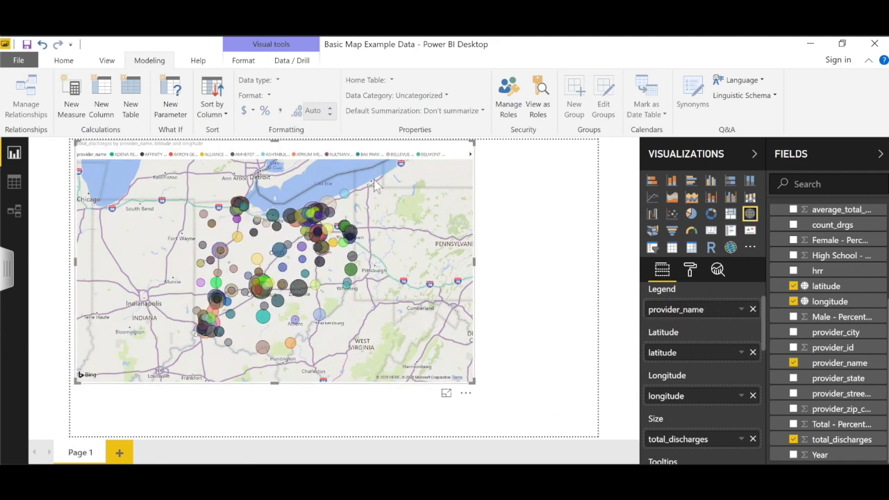
{"action": "mouse_move", "coordinate": [281, 254]}
Step: Add a slicer beside the map, fill it with the provider_name field, and switch it to the Dropdown style
{"action": "left_click", "coordinate": [514, 192]}
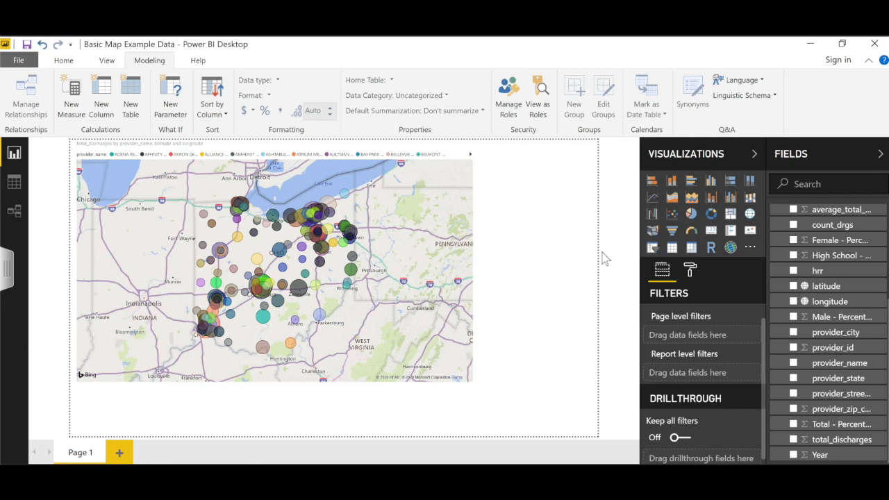
{"action": "left_click", "coordinate": [652, 249]}
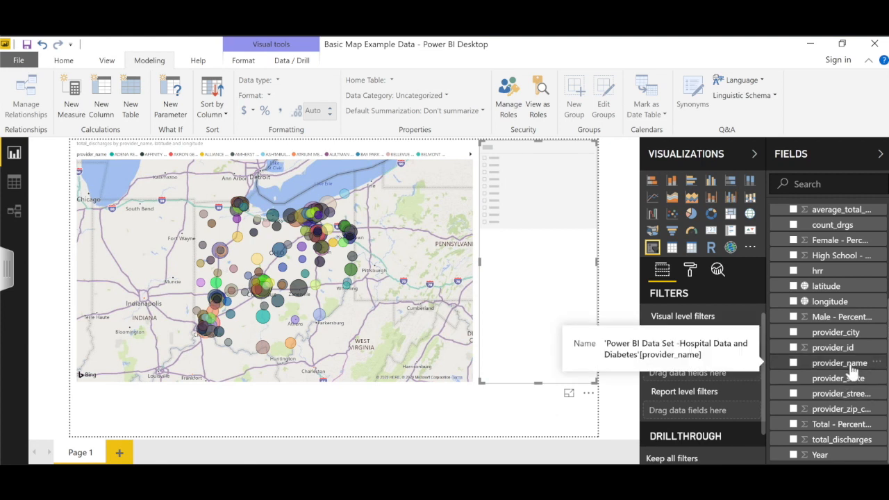
{"action": "left_click_drag", "start_coordinate": [853, 373], "coordinate": [557, 215]}
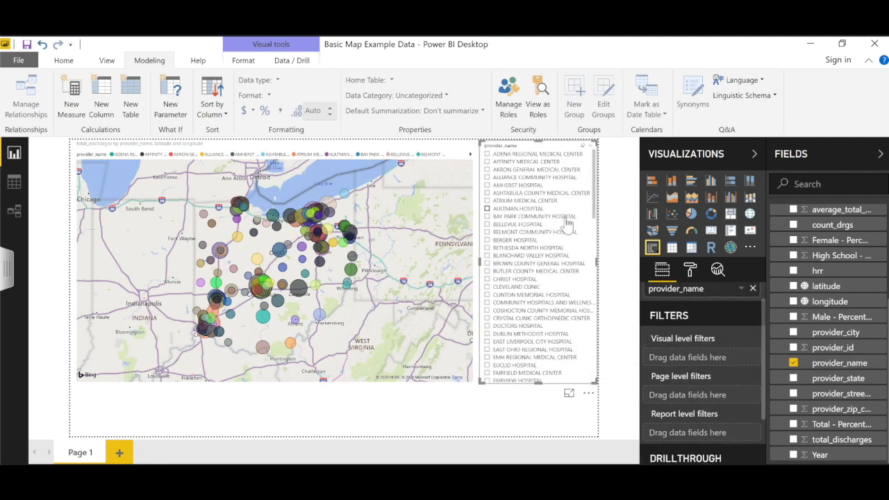
{"action": "left_click", "coordinate": [591, 147]}
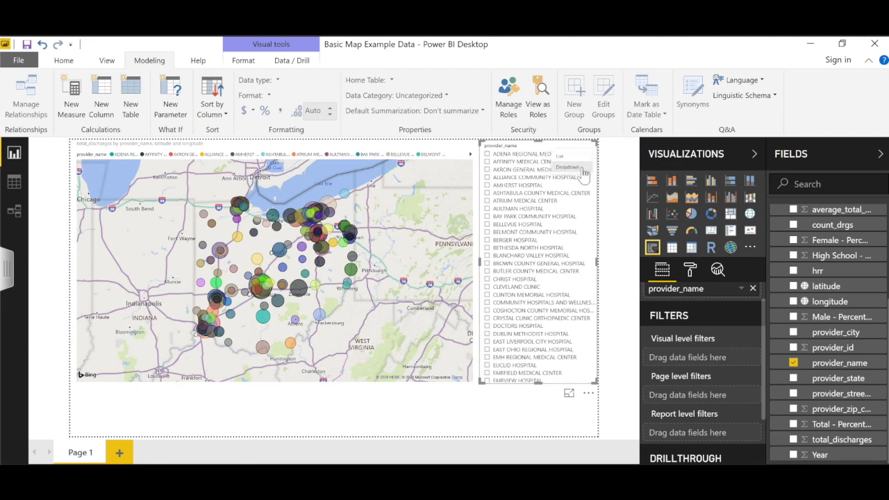
{"action": "left_click", "coordinate": [579, 168]}
Step: Filter the provider_name slicer to BAY PARK COMMUNITY HOSPITAL and inspect the details of its point on the map
{"action": "left_click", "coordinate": [589, 158]}
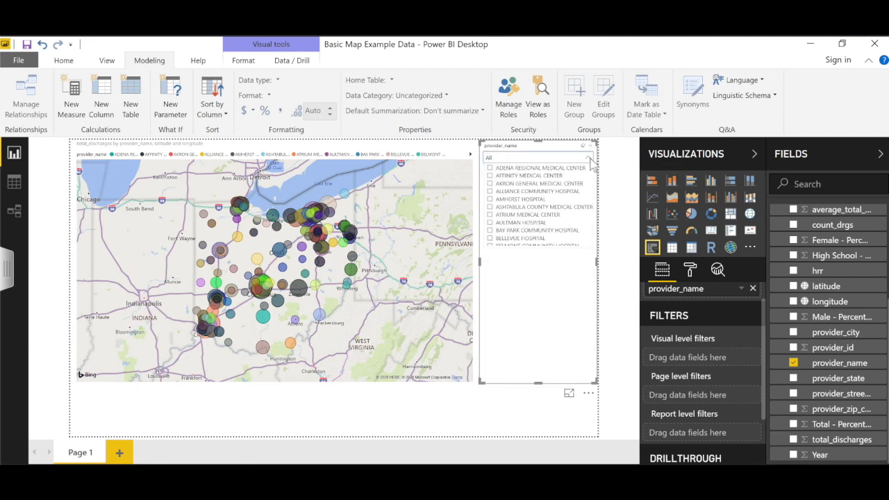
{"action": "left_click", "coordinate": [534, 232]}
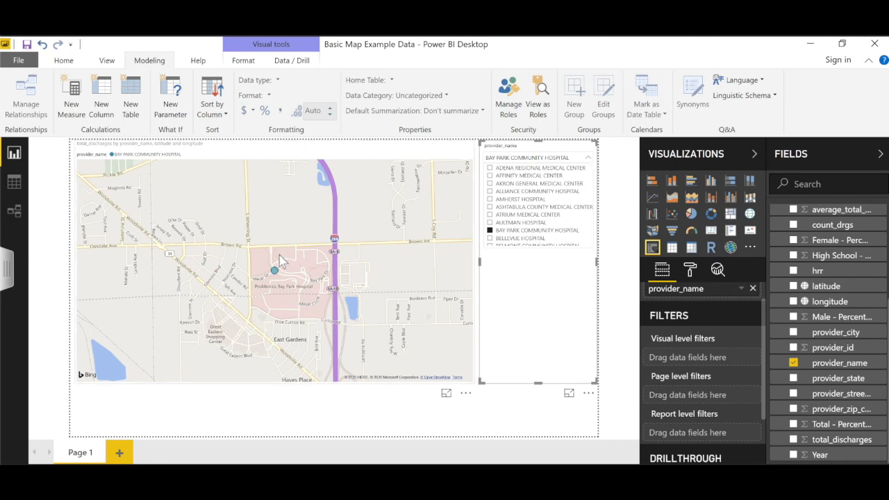
{"action": "mouse_move", "coordinate": [275, 272]}
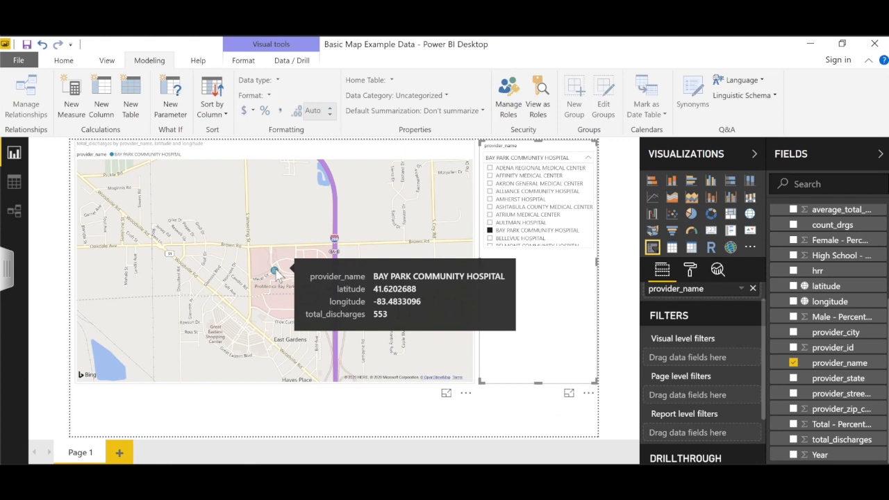
{"action": "left_click", "coordinate": [275, 271]}
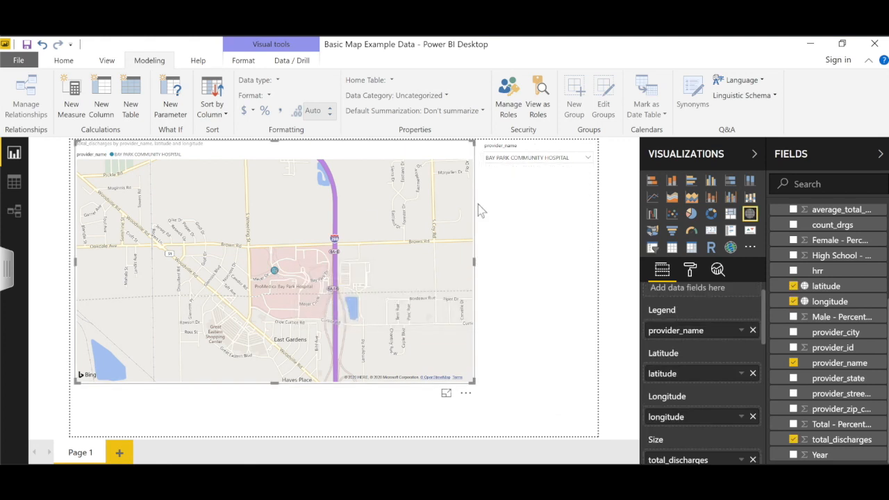